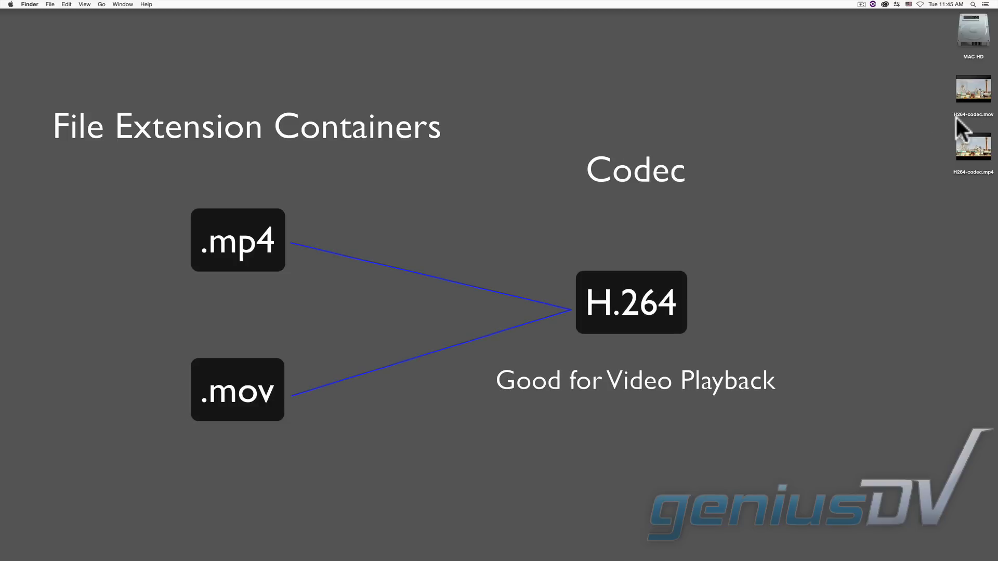
# - Select H264-codec.mov on the desktop and preview it in Quick Look
pyautogui.click(973, 99)
pyautogui.press('space')
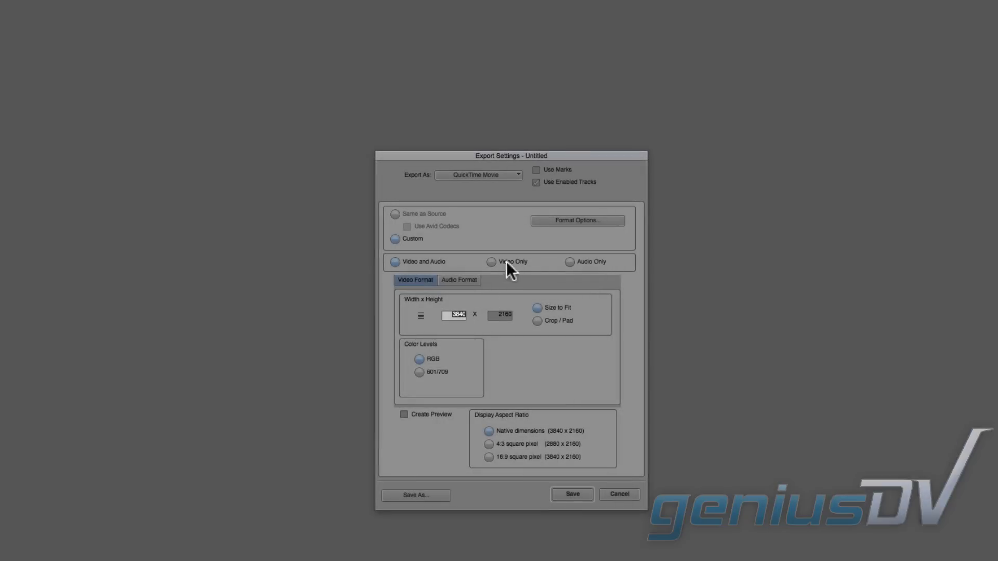
# - Review the QuickTime export's video compression type list, confirming the Avid DNxHD Codec
pyautogui.click(540, 222)
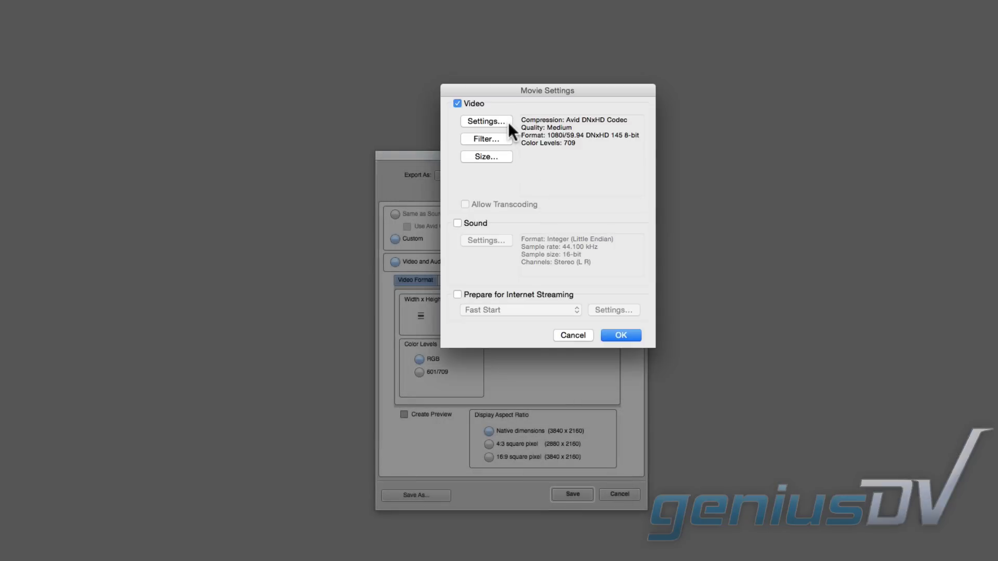
pyautogui.click(508, 122)
pyautogui.click(611, 95)
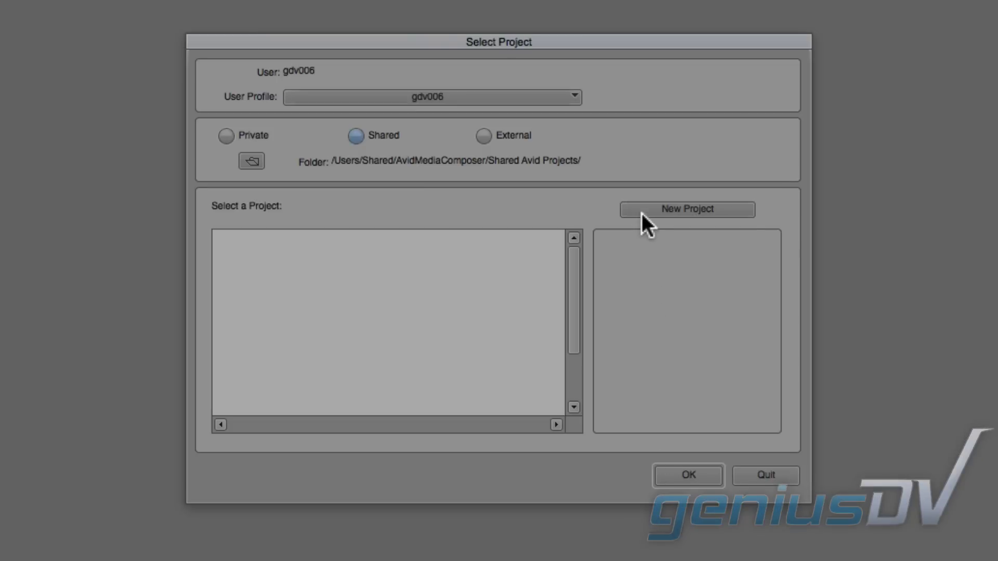
# - Start a new project using the Ultra HD UHD 29.97P format
pyautogui.click(641, 209)
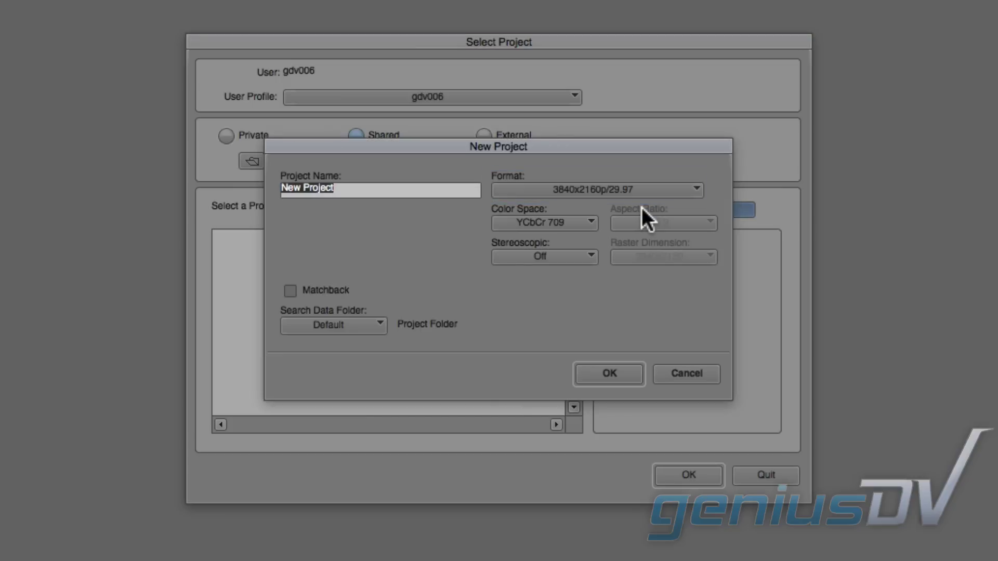
pyautogui.click(691, 189)
pyautogui.moveTo(548, 207)
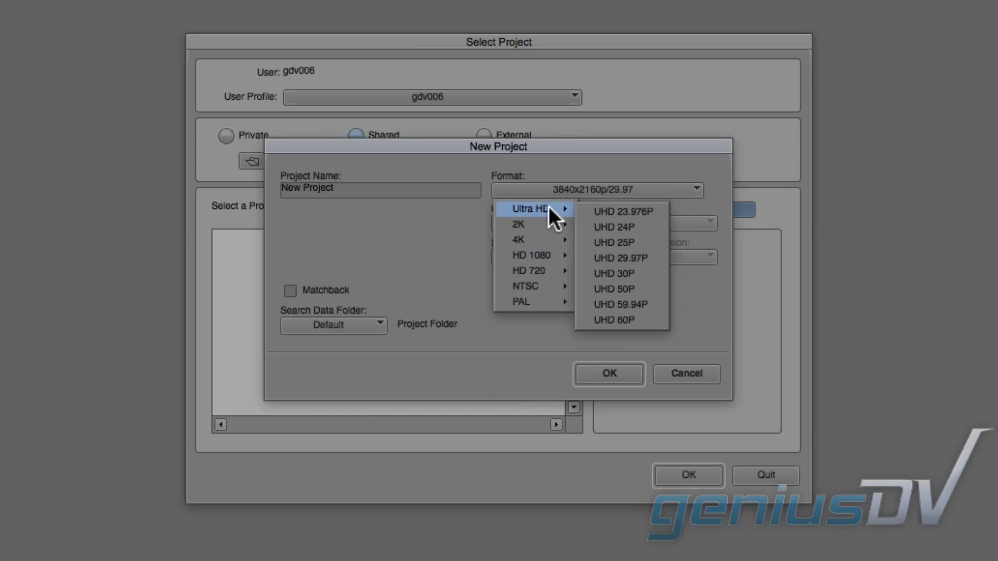
pyautogui.click(587, 260)
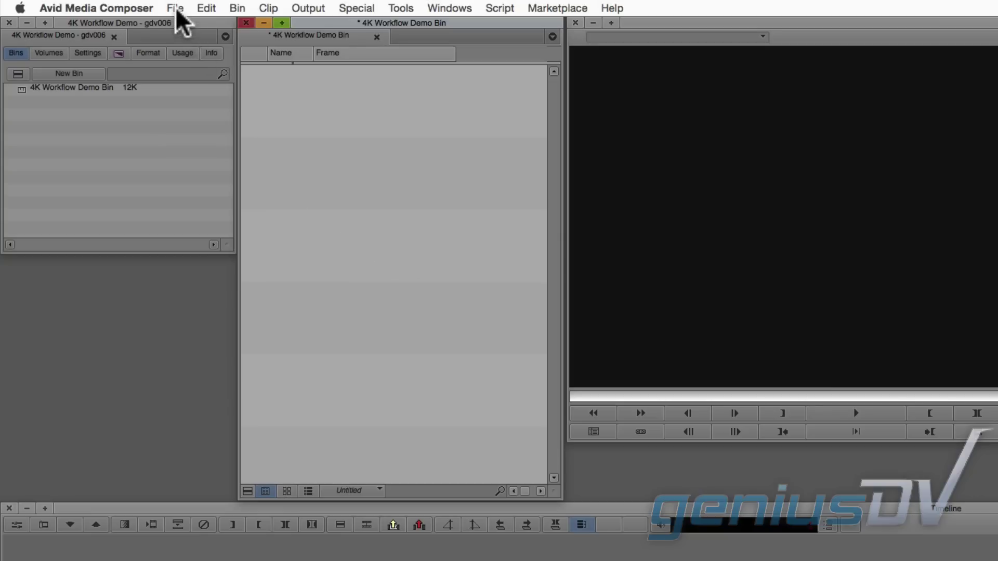
# - AMA-link H264.mov from the Desktop, adding an H264 clip to the 4K Workflow Demo Bin
pyautogui.click(176, 8)
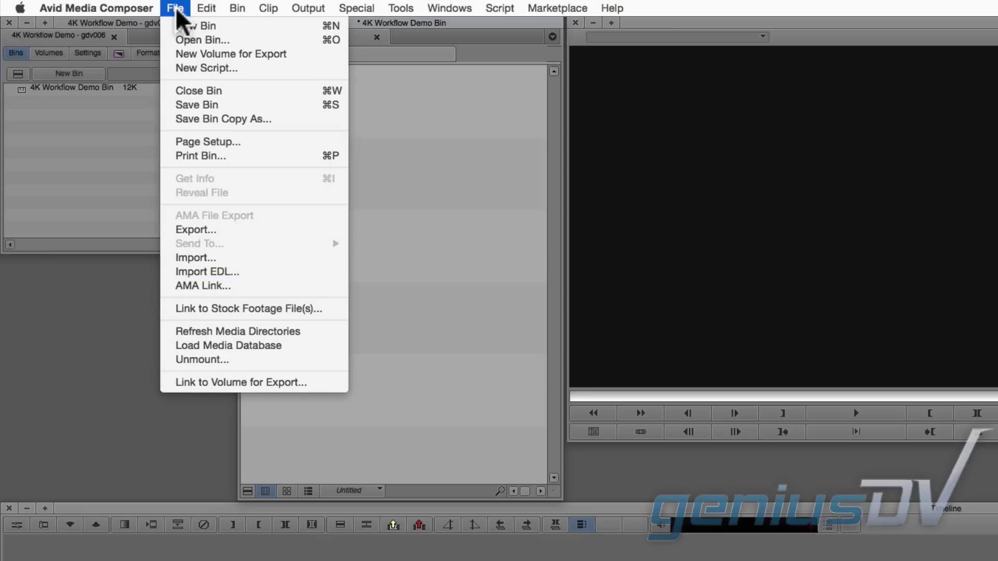
pyautogui.click(258, 285)
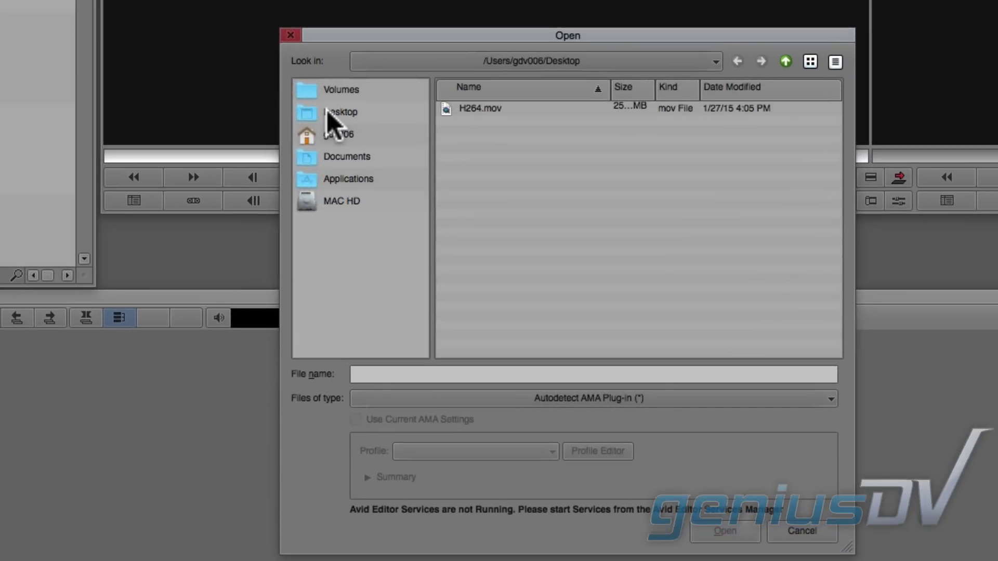
pyautogui.click(455, 111)
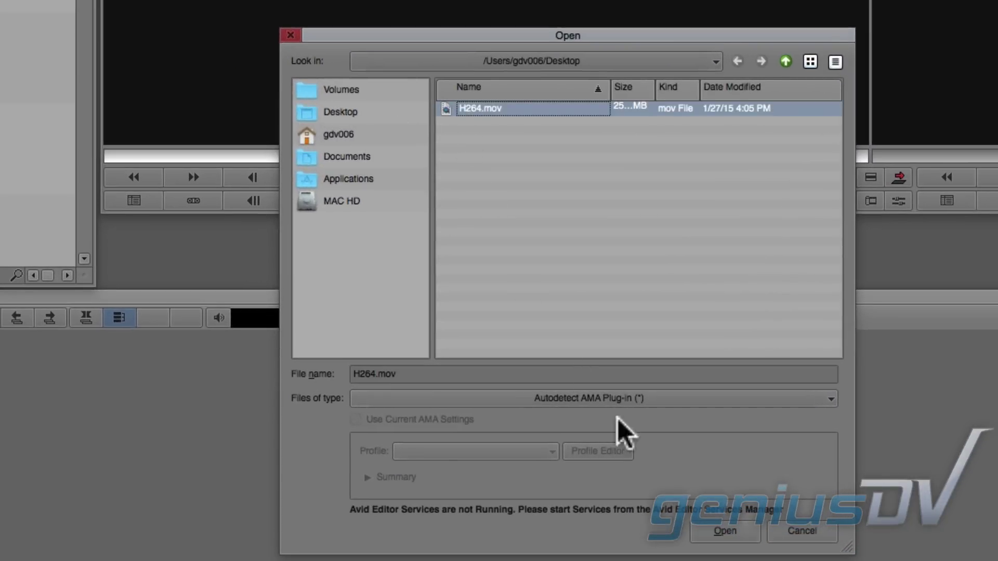
pyautogui.click(708, 533)
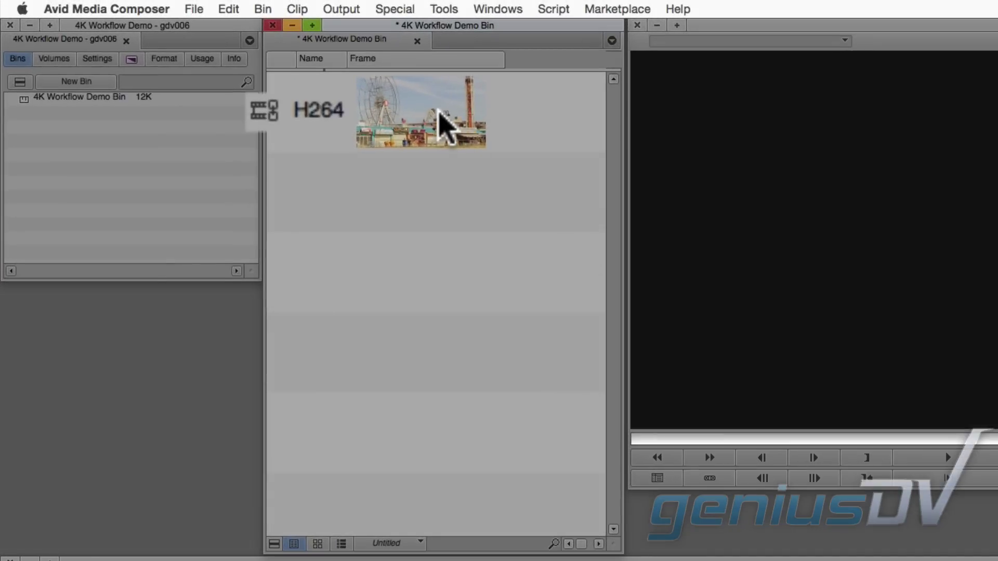
# - Load the H264 clip into the Source monitor and play the 4K footage
pyautogui.moveTo(439, 112); pyautogui.dragTo(776, 222)
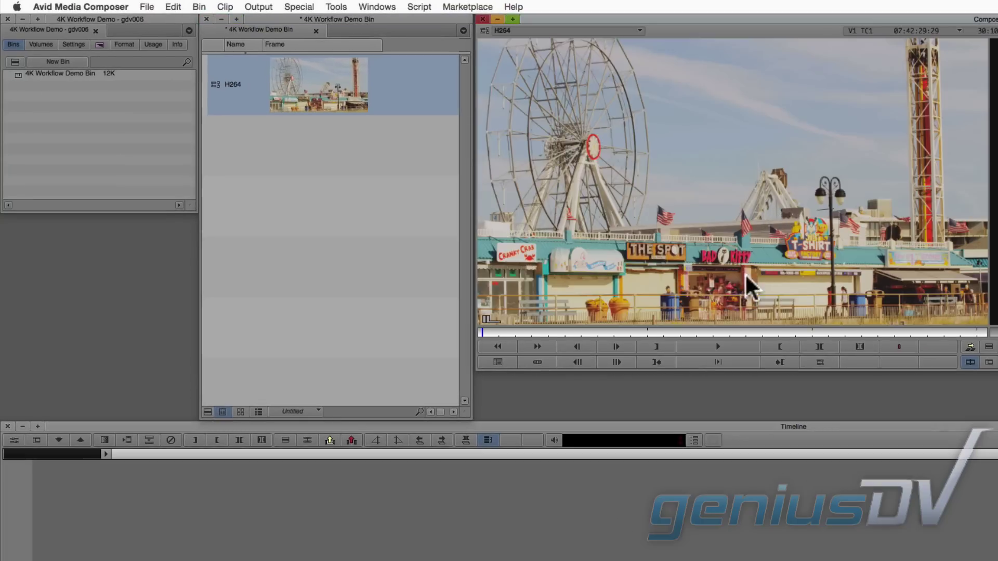
pyautogui.click(718, 347)
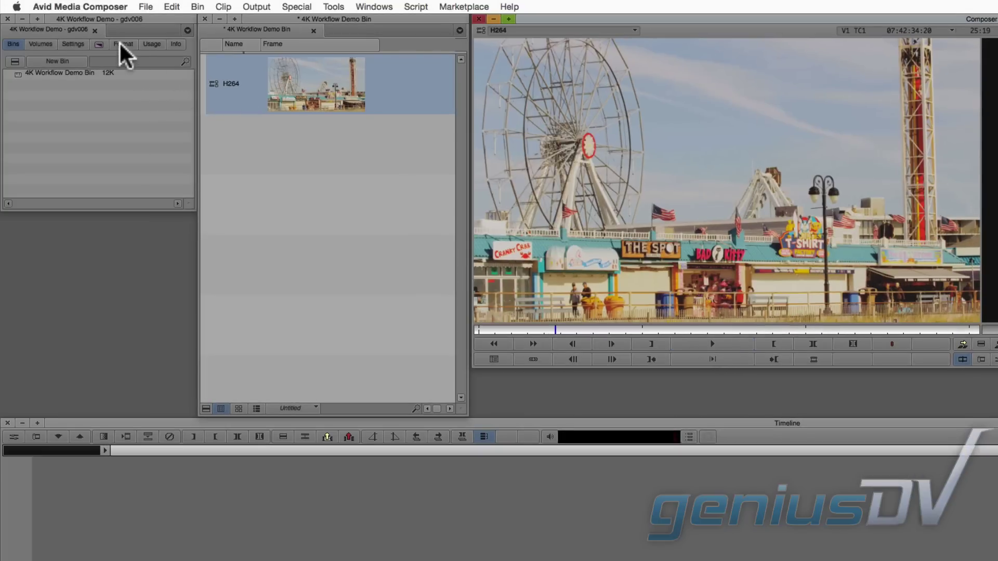
# - Set the project's Proxy resolution to 960x540 (1/16) in the Format settings
pyautogui.click(122, 44)
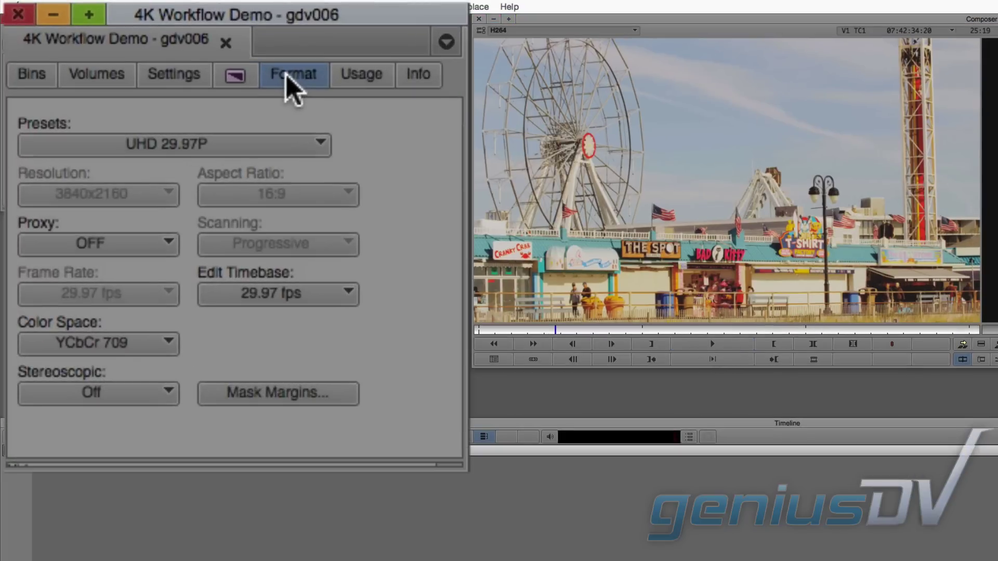
pyautogui.click(166, 243)
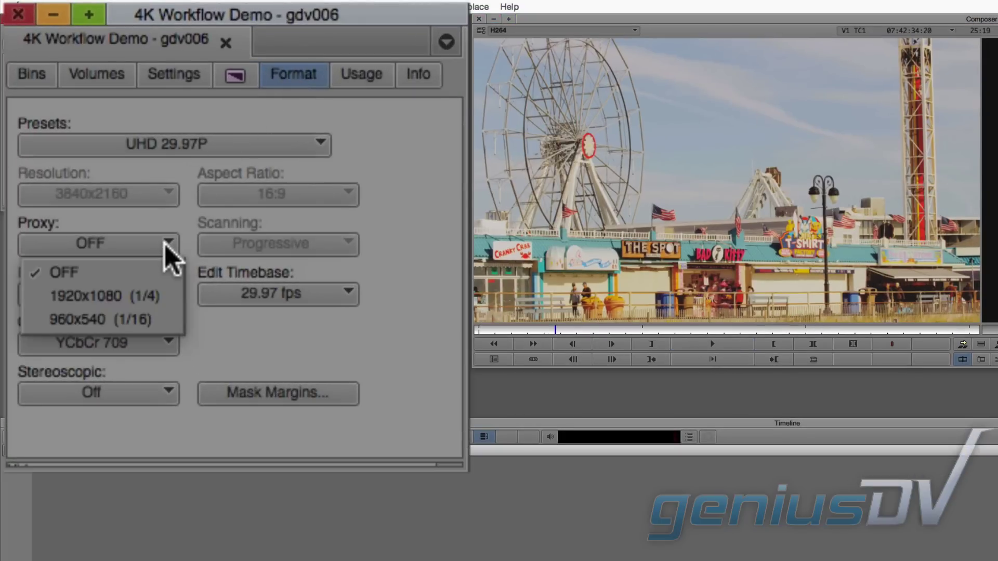
pyautogui.click(173, 327)
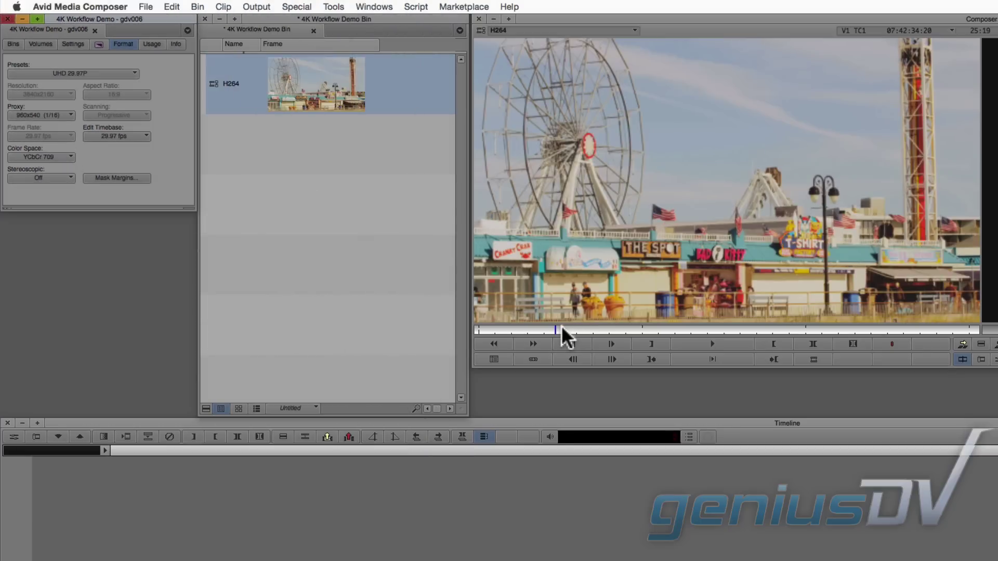
# - Play the H264 clip from its start at proxy resolution
pyautogui.moveTo(561, 328); pyautogui.dragTo(532, 329)
pyautogui.click(472, 327)
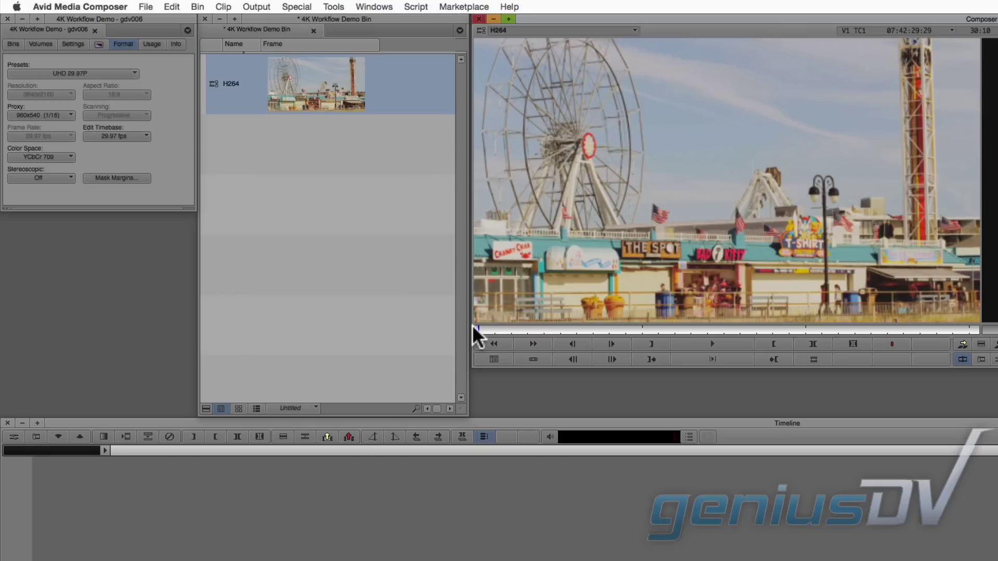
pyautogui.click(684, 341)
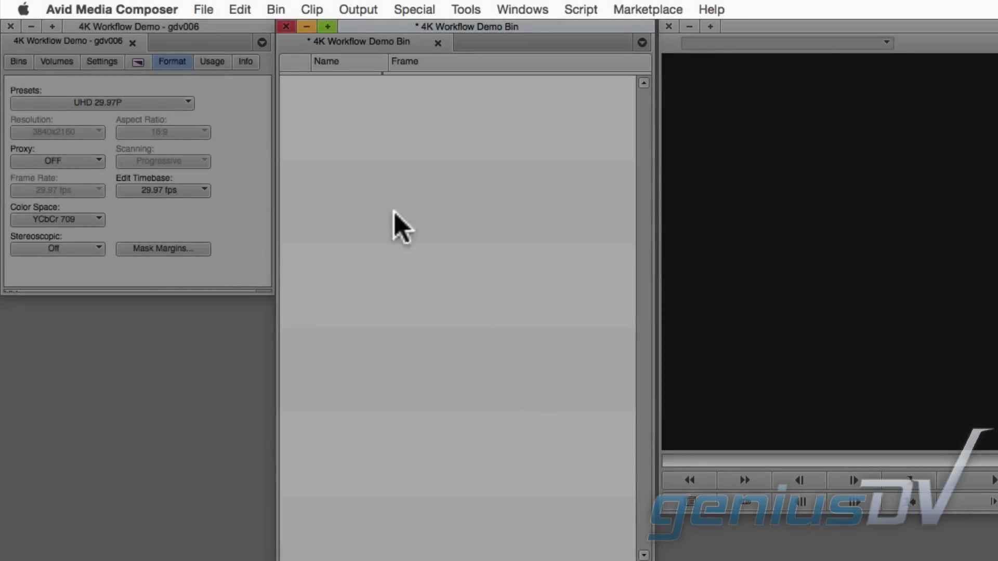
# - AMA-link Amusement, Red_Flowers and Tree_landscape from 4k media, then select the Amusement clip
pyautogui.click(205, 9)
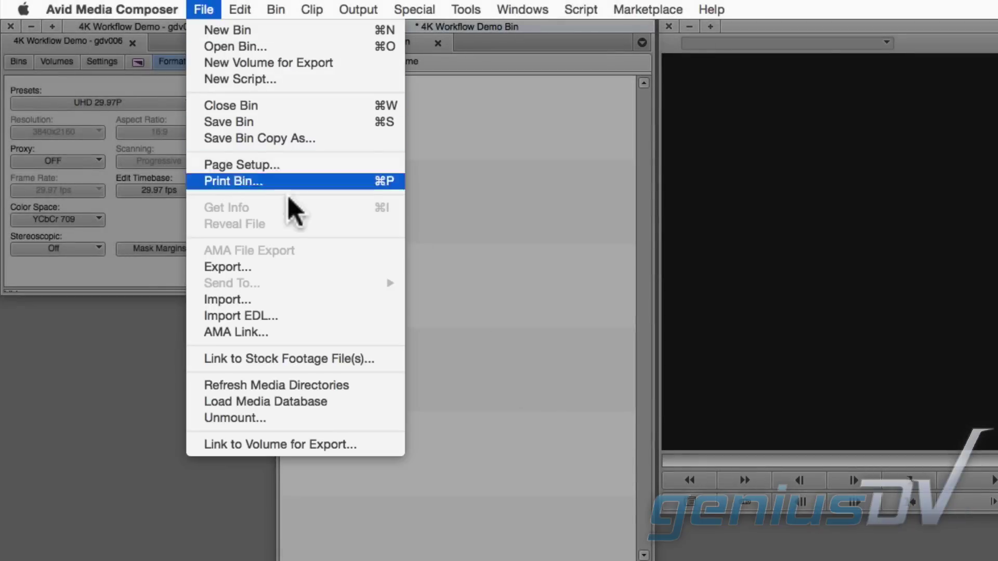
pyautogui.click(334, 333)
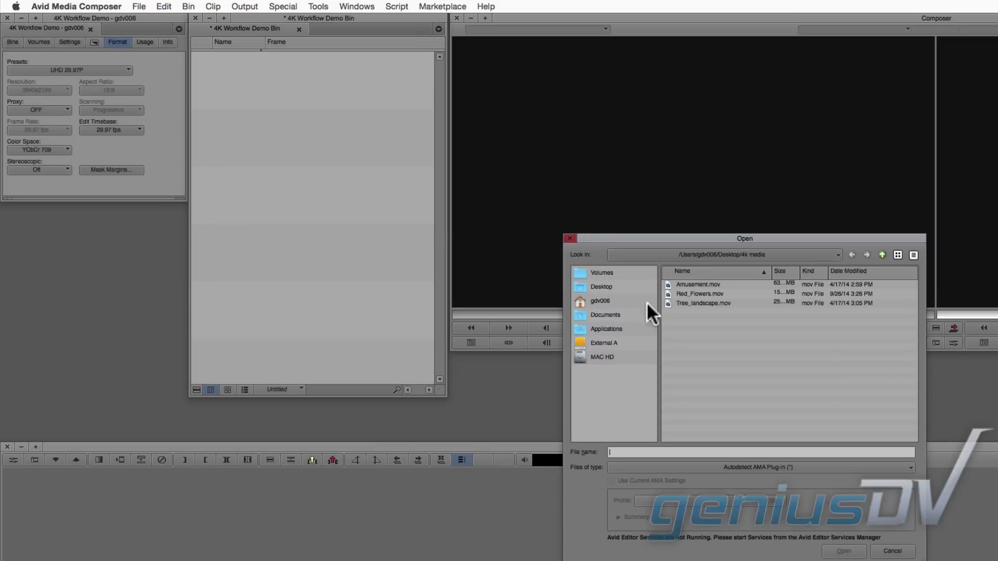
pyautogui.click(668, 304)
pyautogui.keyDown('shift'); pyautogui.click(667, 285); pyautogui.keyUp('shift')
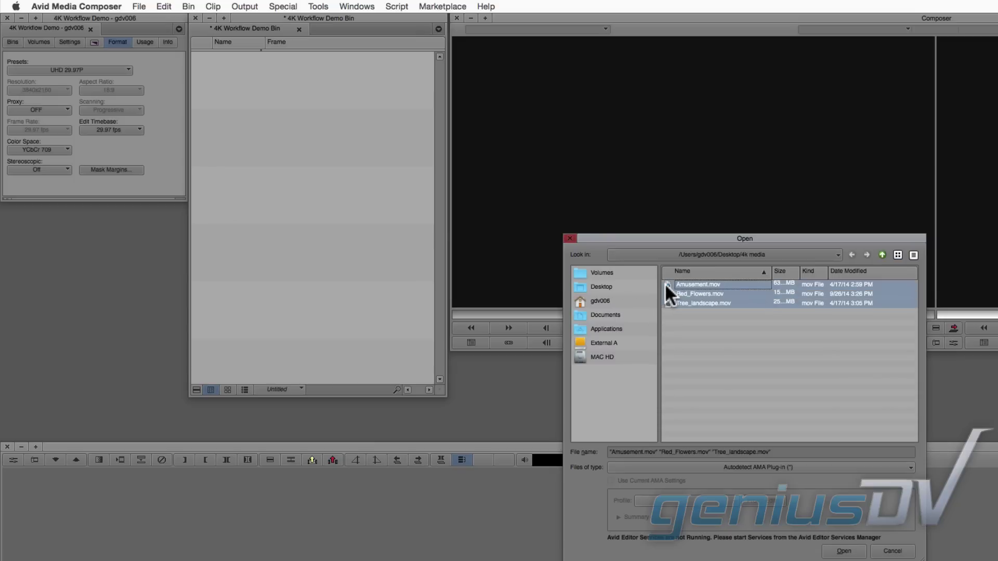
pyautogui.click(851, 551)
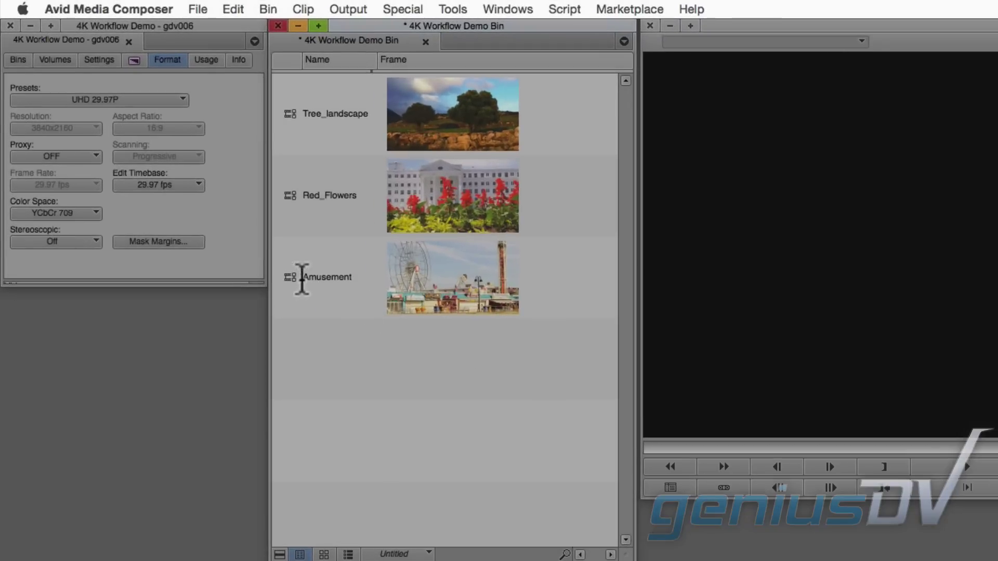
pyautogui.click(299, 294)
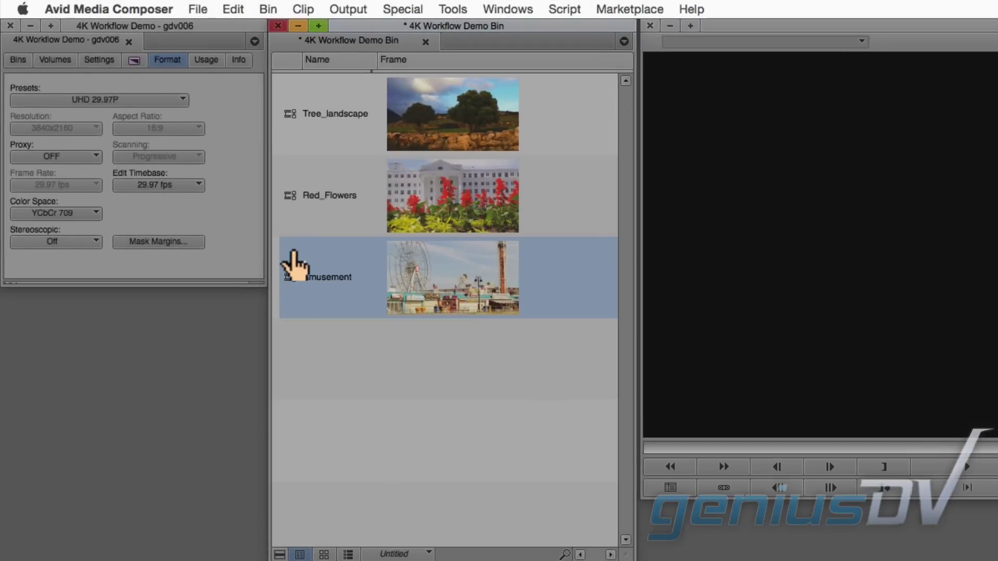
pyautogui.click(303, 9)
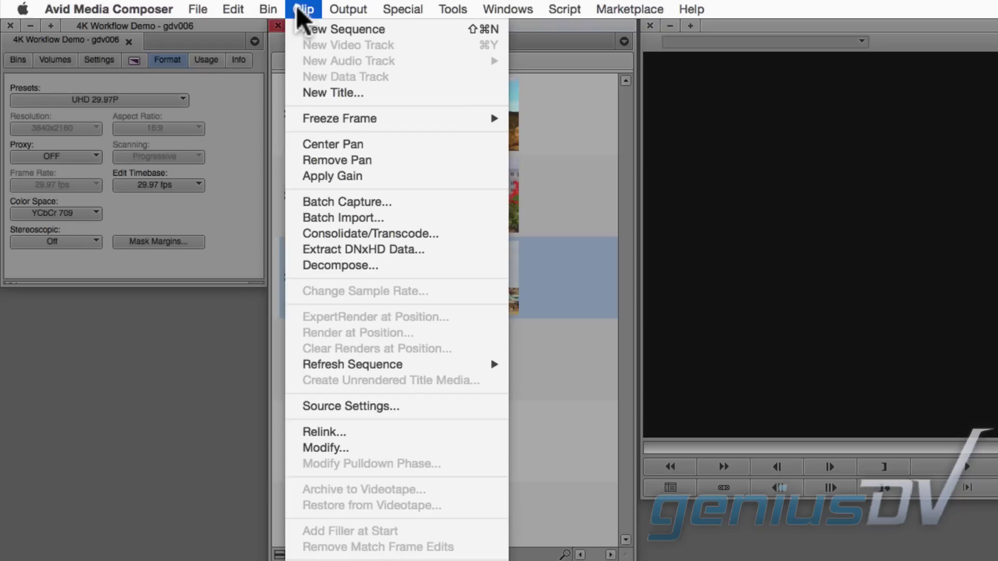
# - Transcode Amusement to DNxHR SQ MXF on MAC HD, creating an Amusement.new clip
pyautogui.click(468, 235)
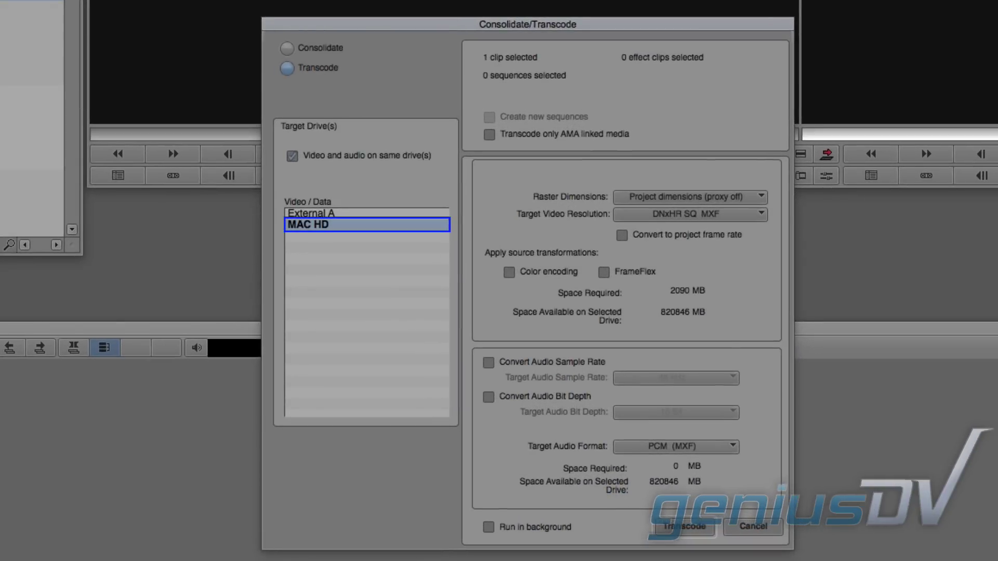
pyautogui.click(746, 213)
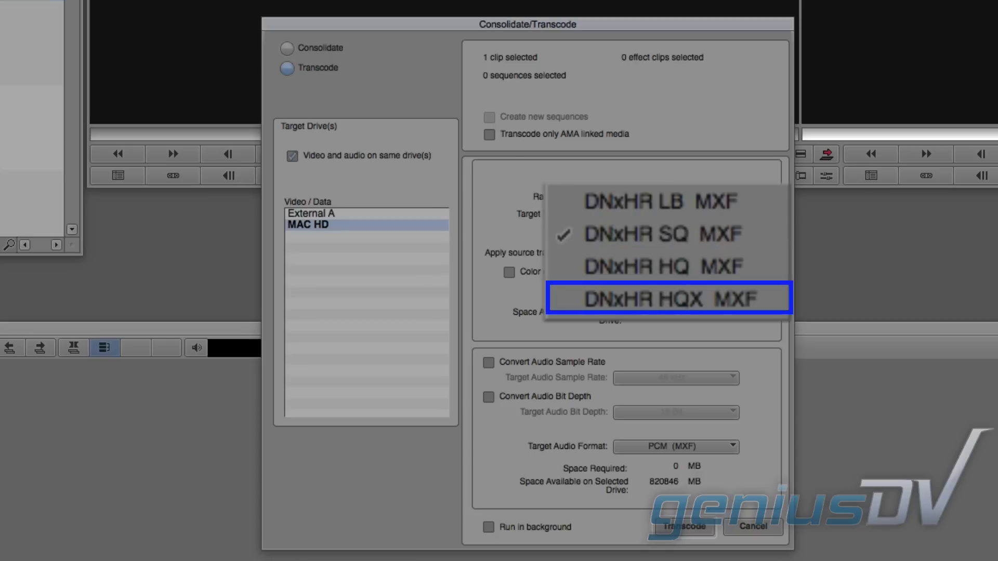
pyautogui.click(713, 245)
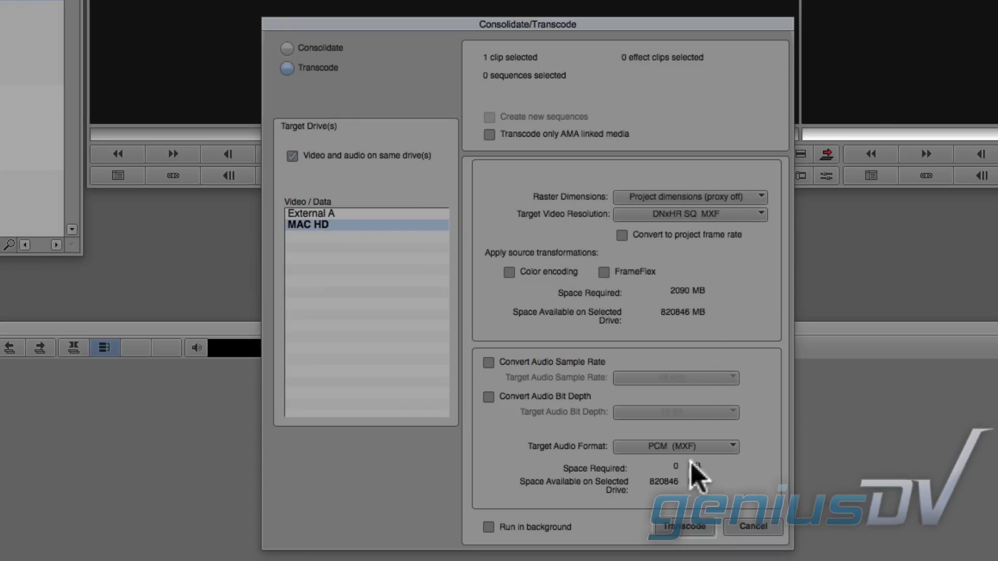
pyautogui.click(705, 531)
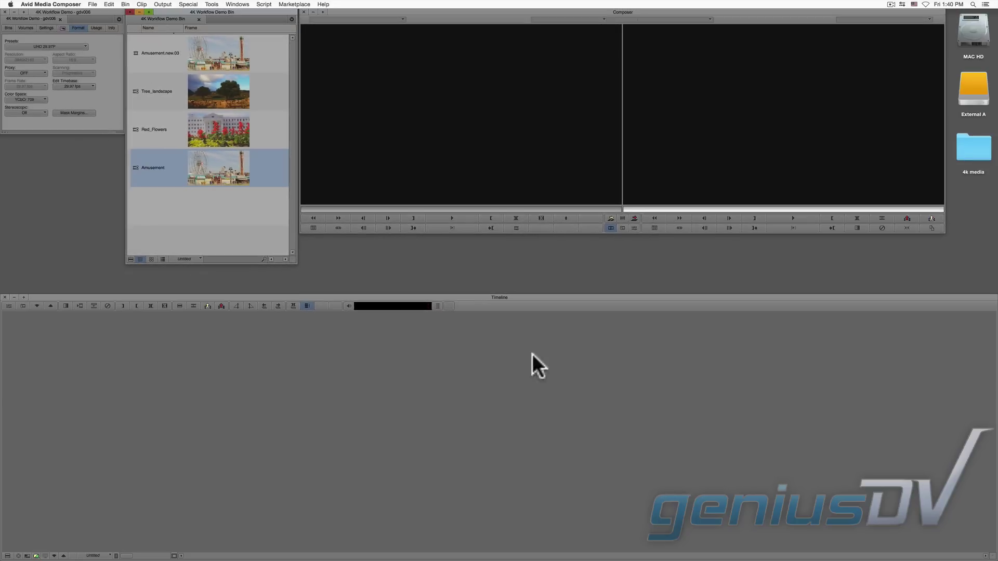
# - Load Amusement.new.03 into the Source monitor and play the amusement pier footage
pyautogui.doubleClick(138, 54)
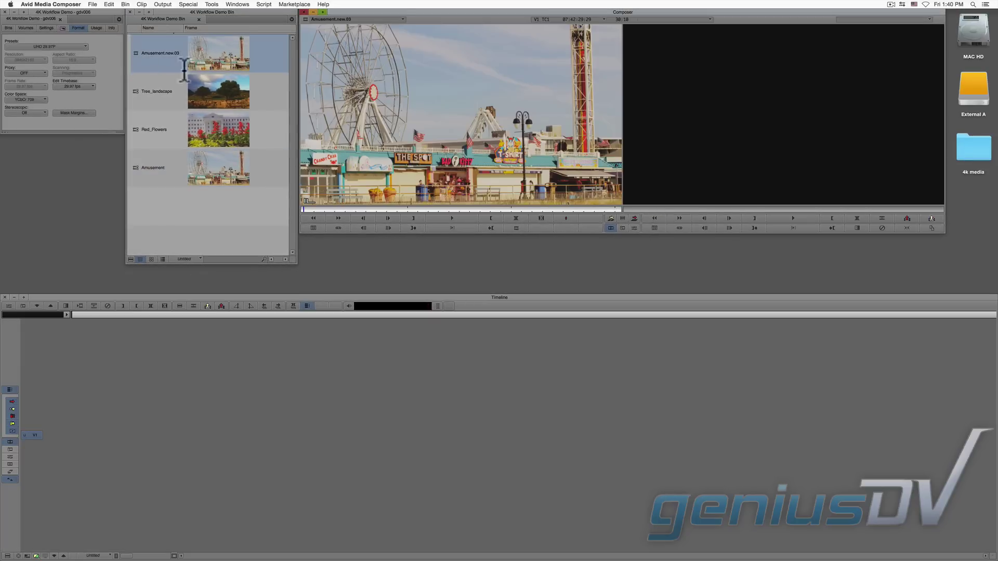
pyautogui.click(440, 215)
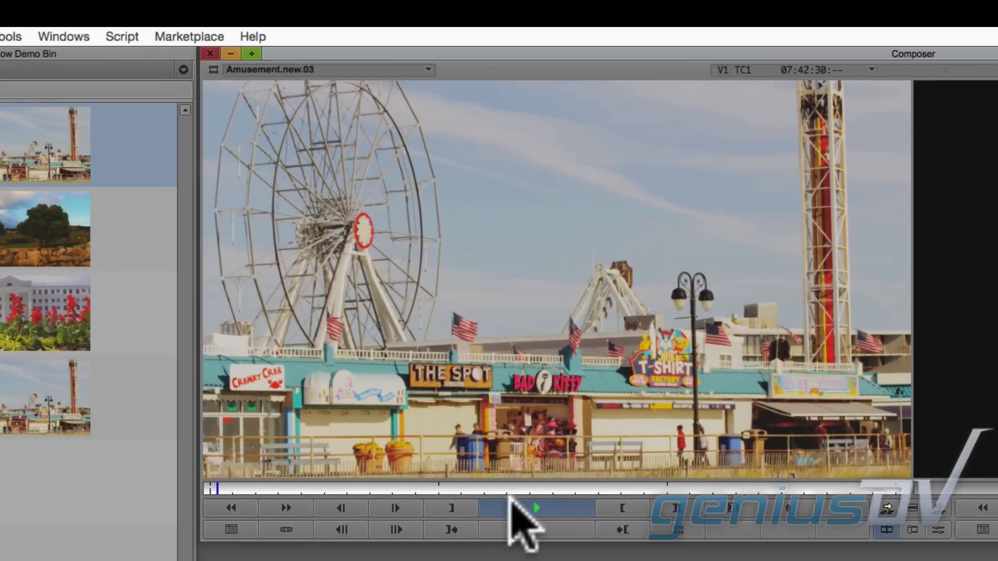